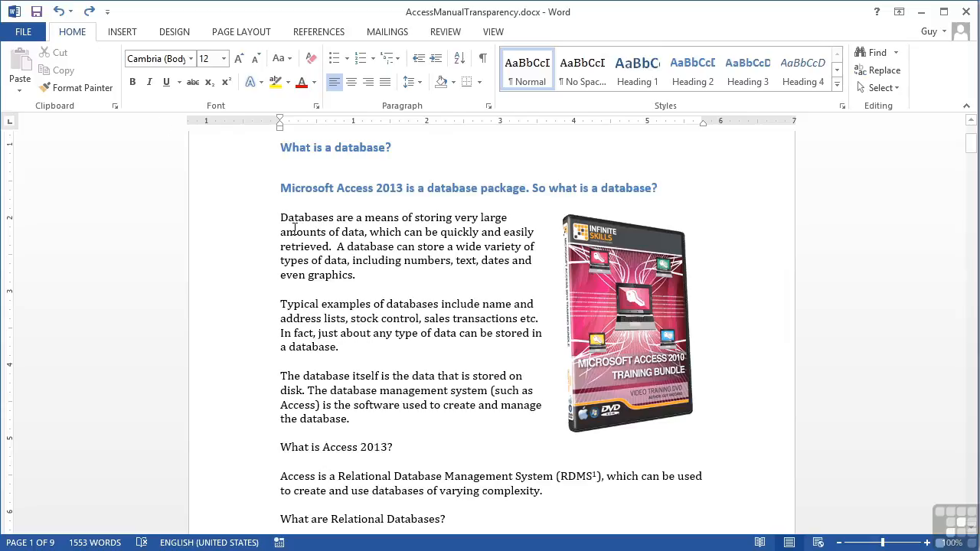
# Step: Try the first outer shadow preset on the DVD box picture, and undo it
pyautogui.click(635, 328)
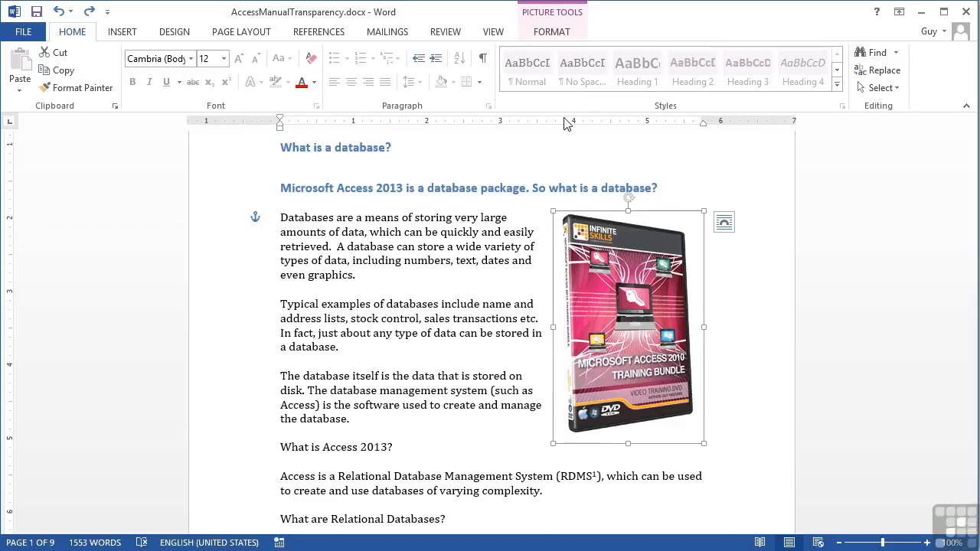
pyautogui.click(551, 35)
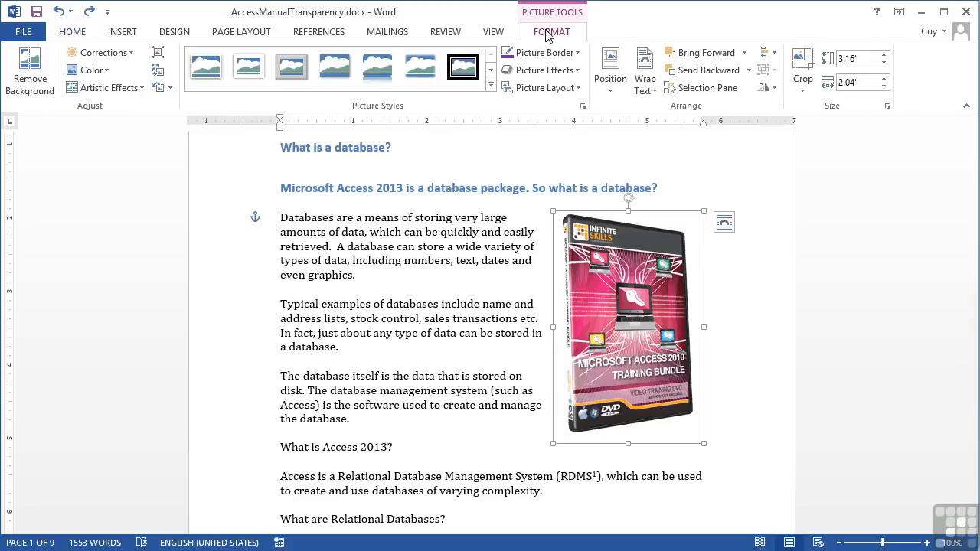
pyautogui.click(573, 71)
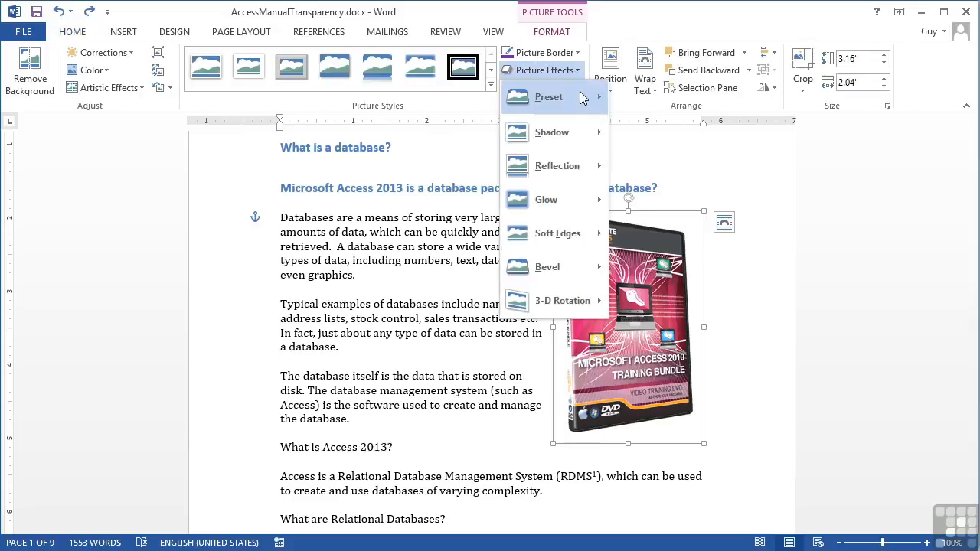
pyautogui.moveTo(580, 120)
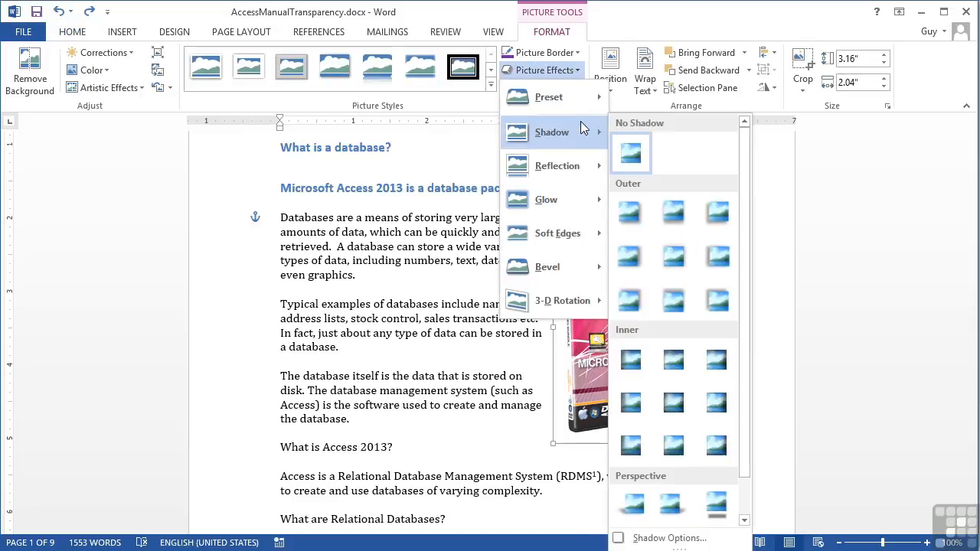
pyautogui.click(633, 214)
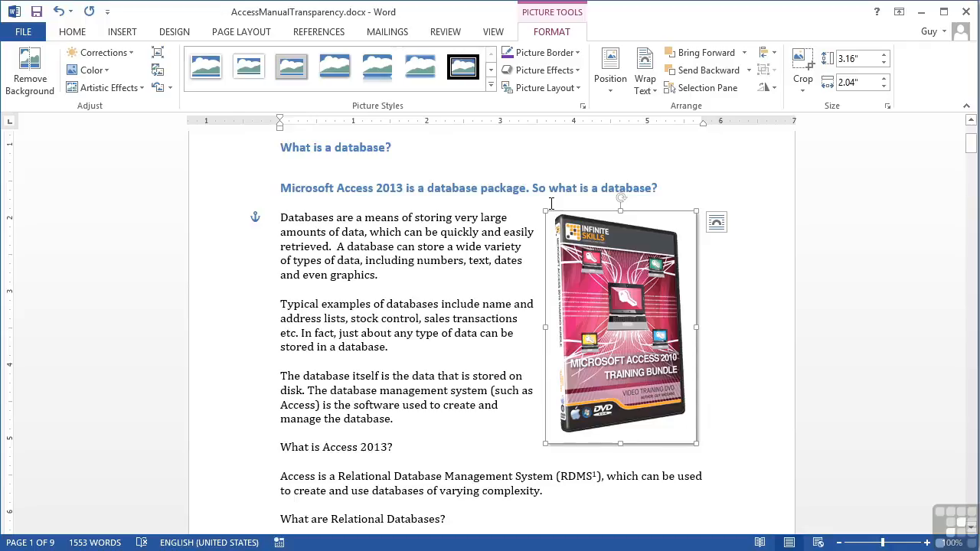
pyautogui.click(731, 356)
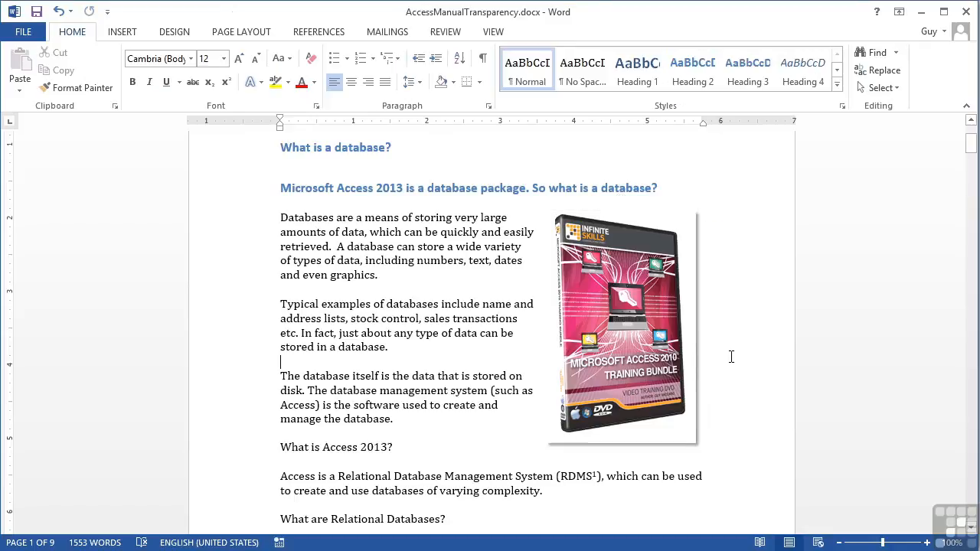
pyautogui.click(684, 306)
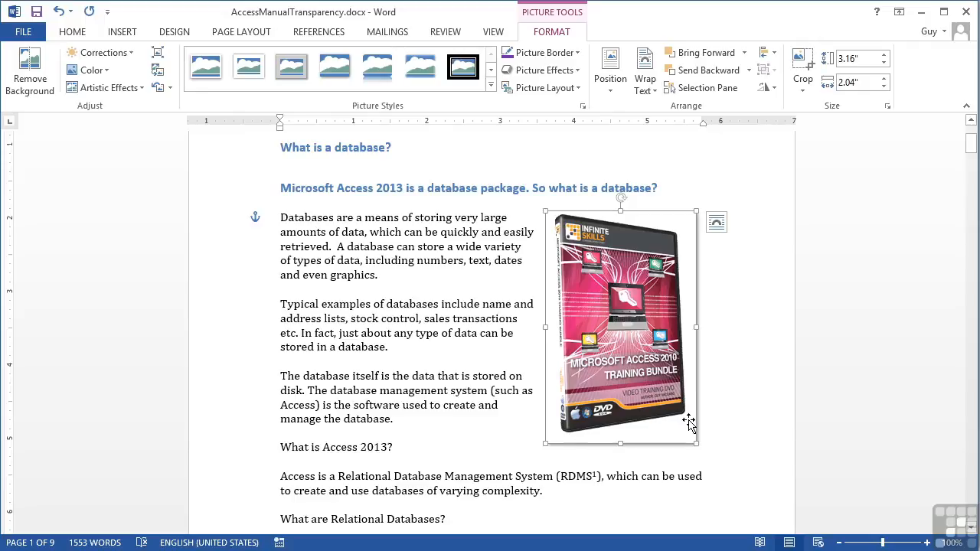
pyautogui.click(58, 13)
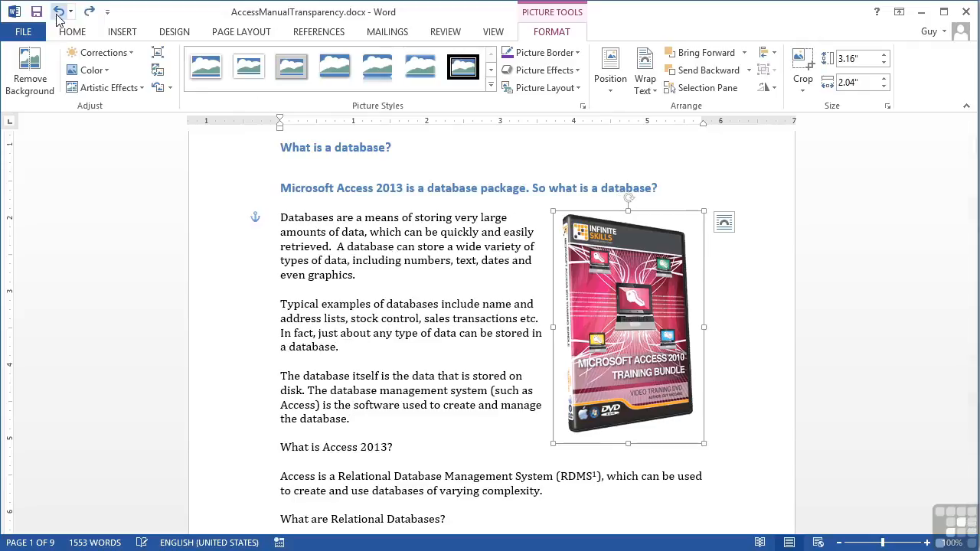
# Step: Start background removal on the DVD box picture and extend the selection area on all sides to enclose the whole box
pyautogui.click(25, 81)
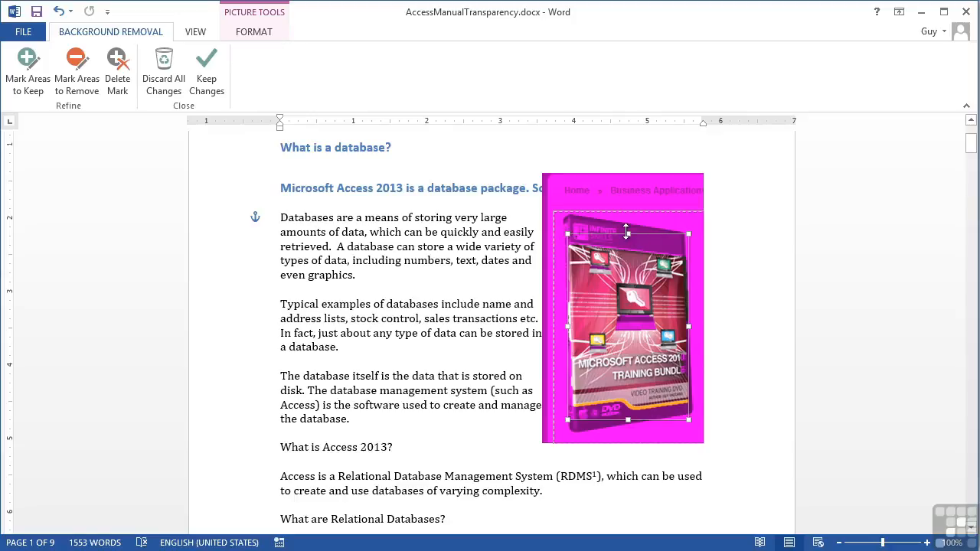
pyautogui.moveTo(628, 232); pyautogui.dragTo(626, 212)
pyautogui.moveTo(565, 314); pyautogui.dragTo(558, 315)
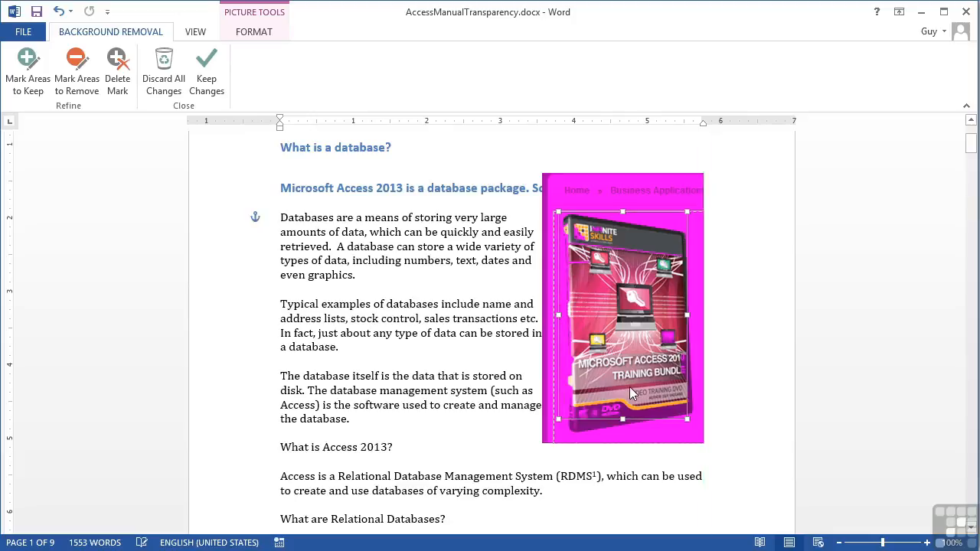
pyautogui.moveTo(626, 422); pyautogui.dragTo(626, 433)
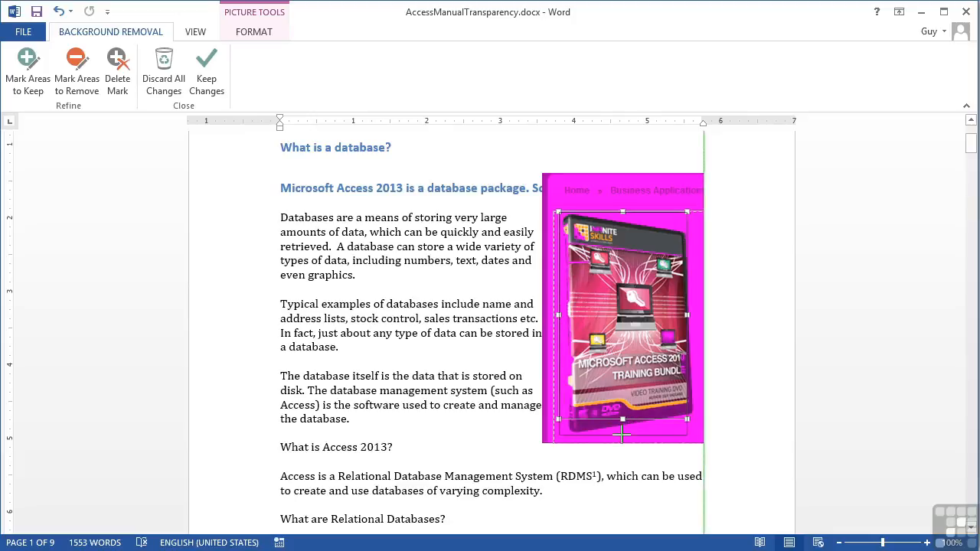
pyautogui.moveTo(688, 323); pyautogui.dragTo(698, 325)
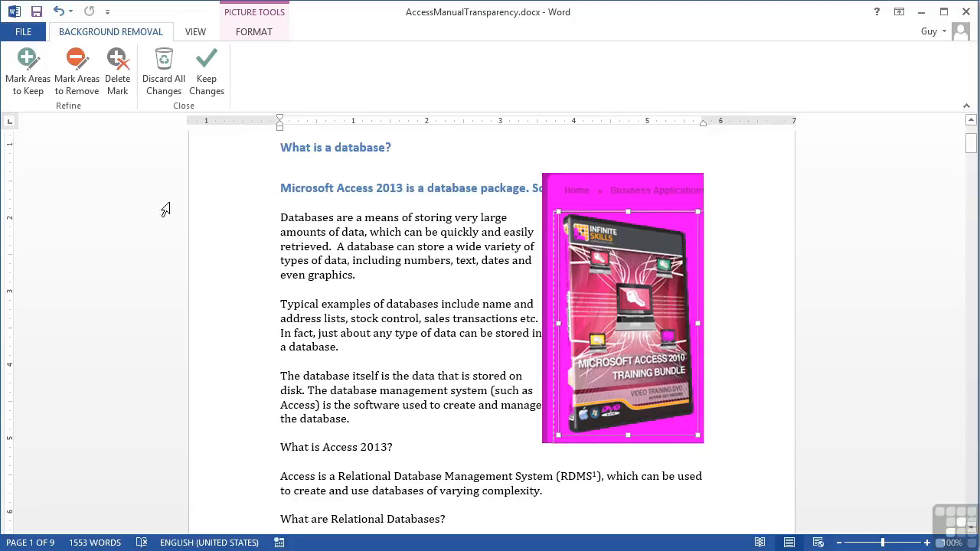
# Step: Mark spots along the left spine of the DVD box as areas to keep
pyautogui.click(27, 71)
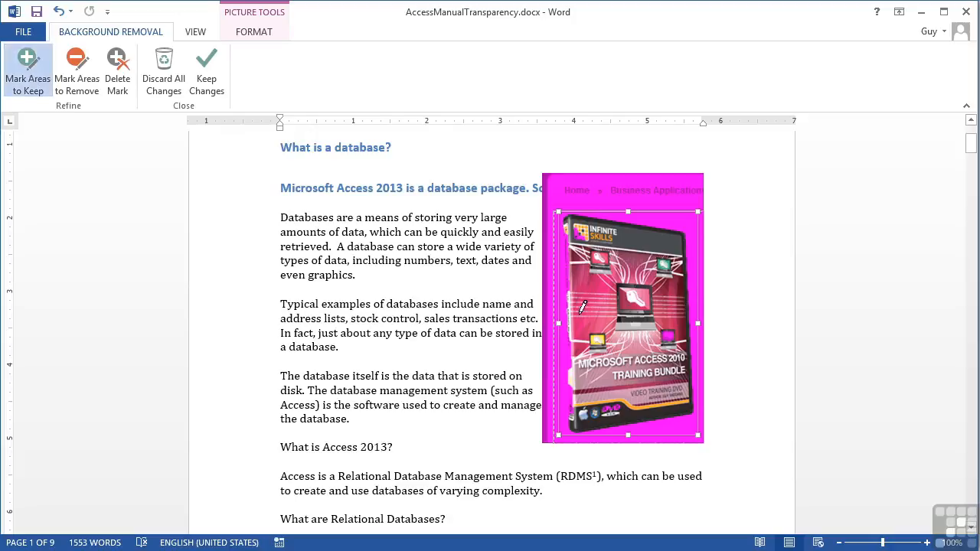
pyautogui.click(566, 262)
pyautogui.click(565, 239)
pyautogui.click(566, 276)
pyautogui.click(566, 305)
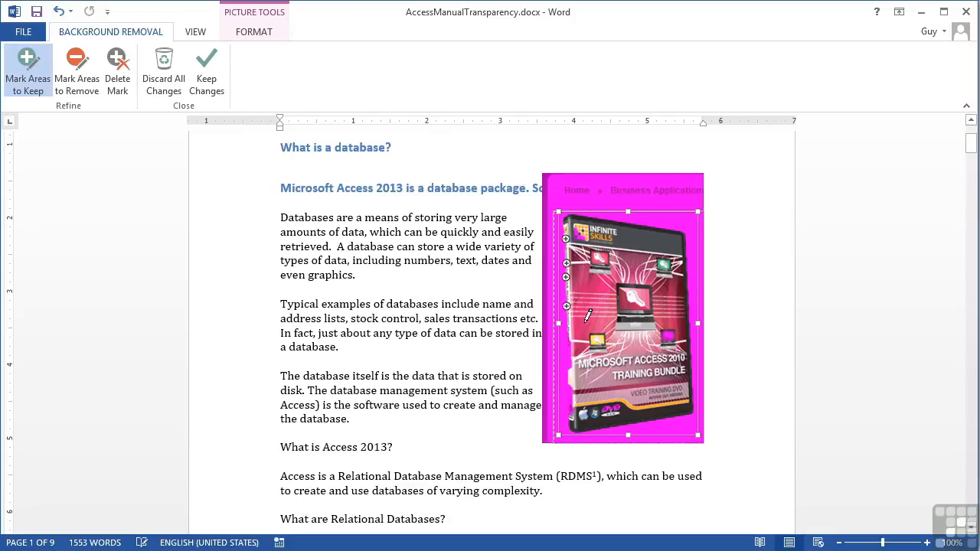
pyautogui.click(570, 347)
pyautogui.click(567, 355)
pyautogui.click(571, 364)
pyautogui.click(570, 408)
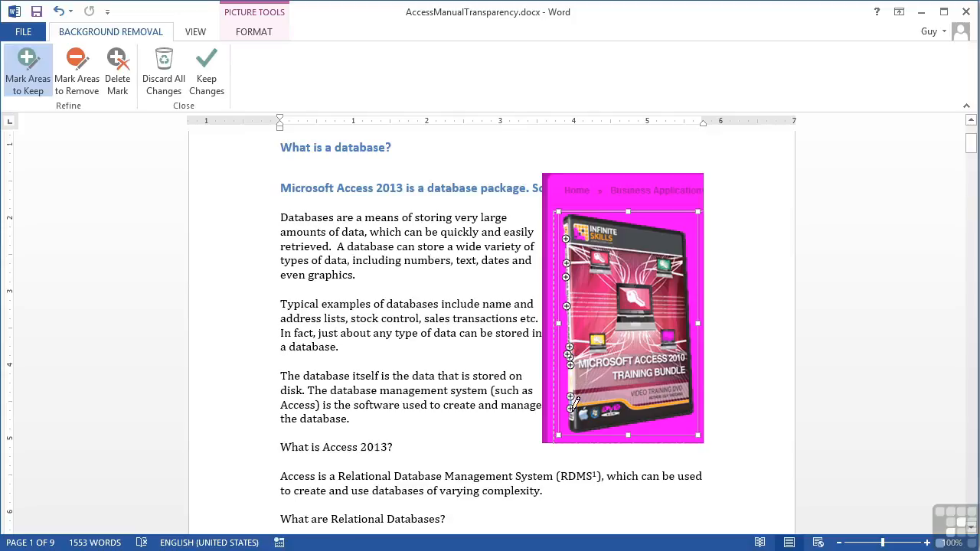
pyautogui.click(569, 397)
# Step: Mark the blue laptop graphic and another spot on the lower spine to keep, and apply the background removal
pyautogui.click(668, 336)
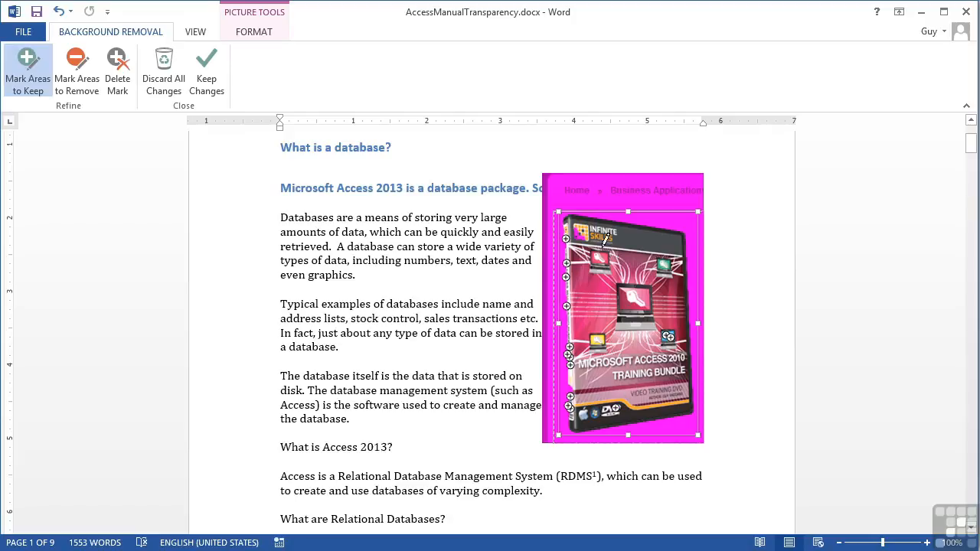
pyautogui.click(570, 389)
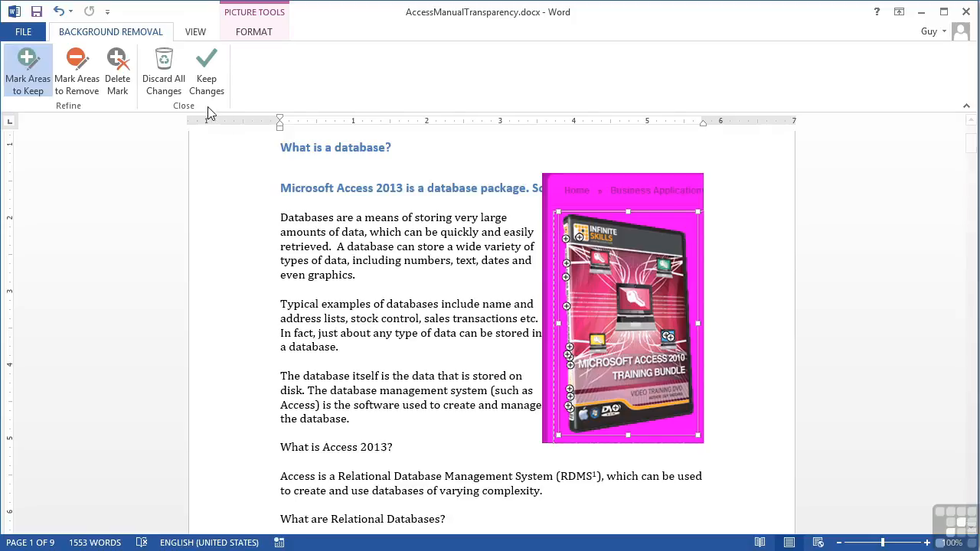
pyautogui.click(199, 65)
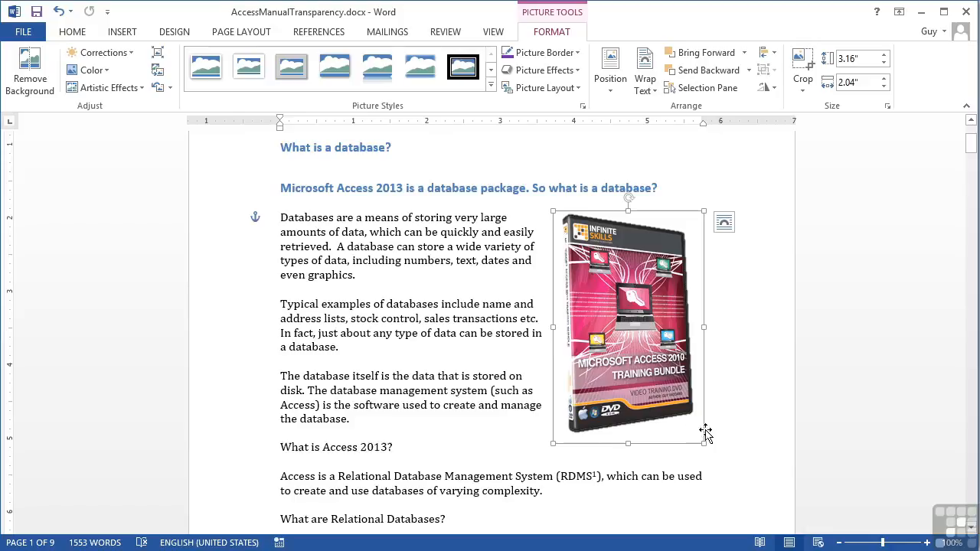
# Step: Apply the first outer shadow preset to the DVD box picture
pyautogui.click(574, 71)
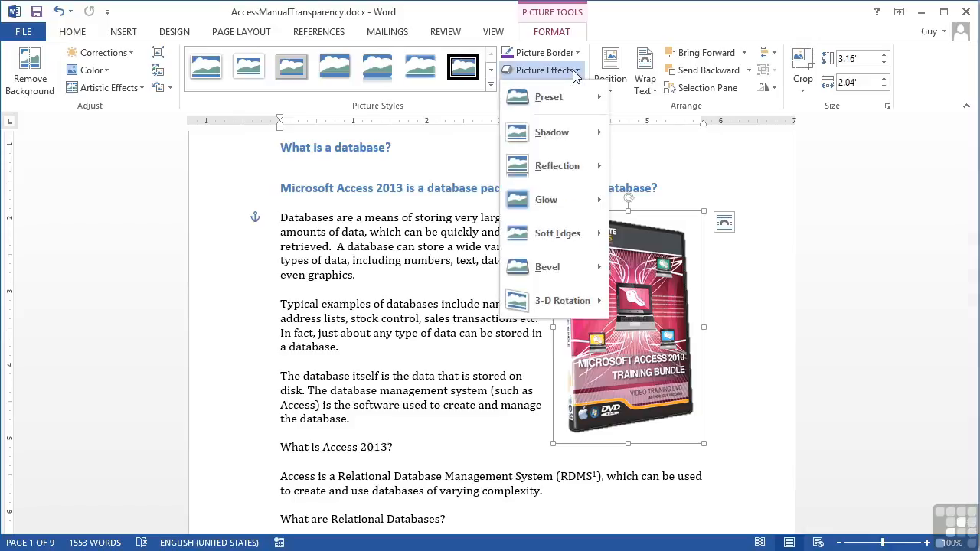
pyautogui.moveTo(562, 134)
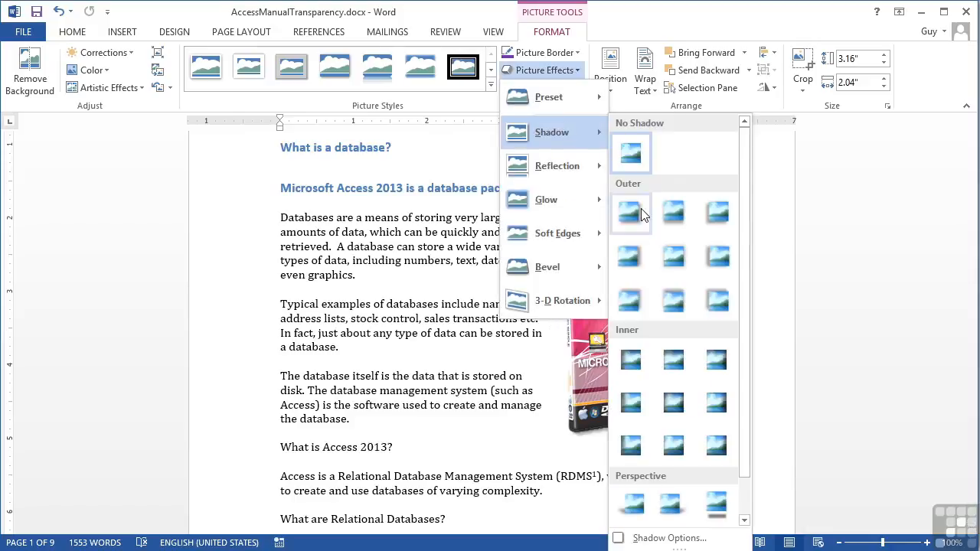
pyautogui.click(642, 214)
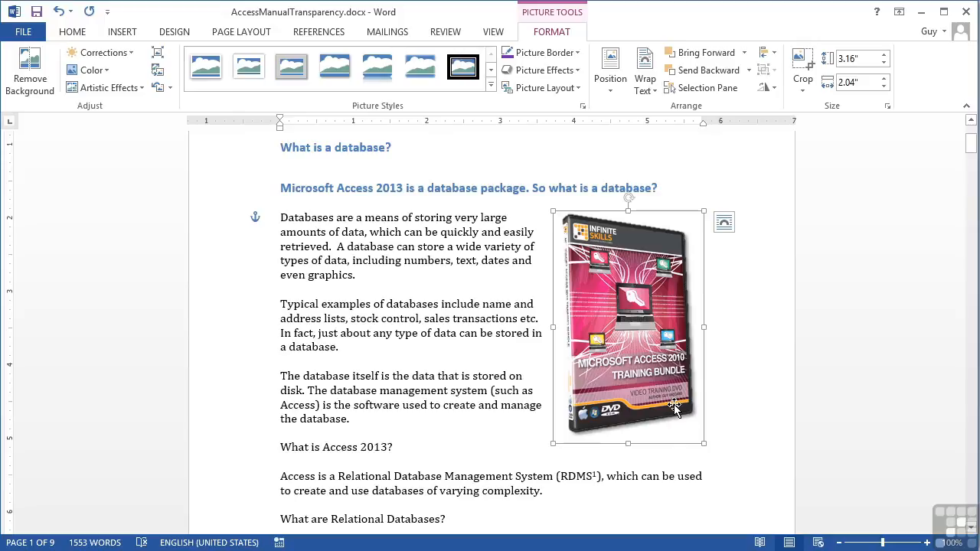
# Step: Set the picture's shadow transparency to 66% and its distance to 8 pt, and deselect the picture
pyautogui.click(571, 71)
pyautogui.moveTo(574, 128)
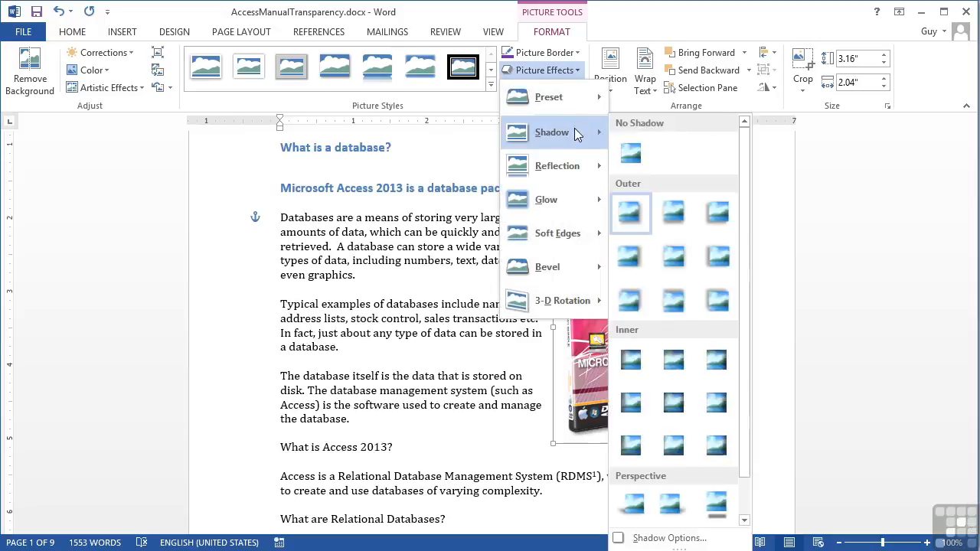
pyautogui.click(669, 537)
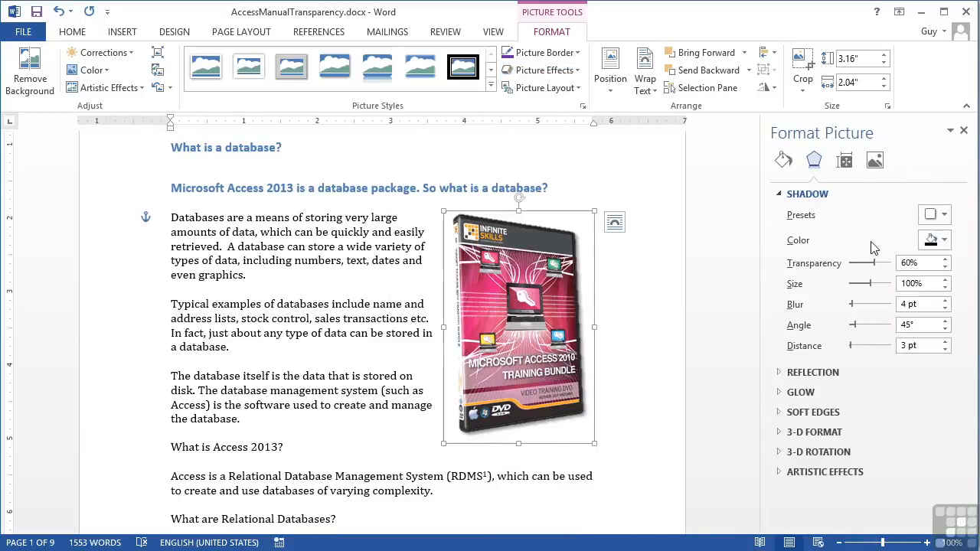
pyautogui.click(945, 342)
pyautogui.click(946, 342)
pyautogui.click(946, 343)
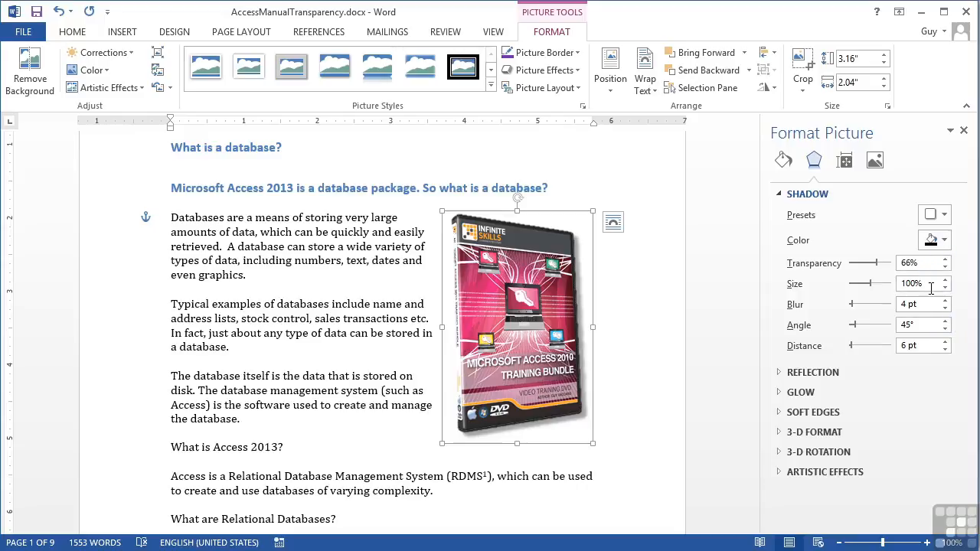
pyautogui.click(946, 343)
pyautogui.click(946, 342)
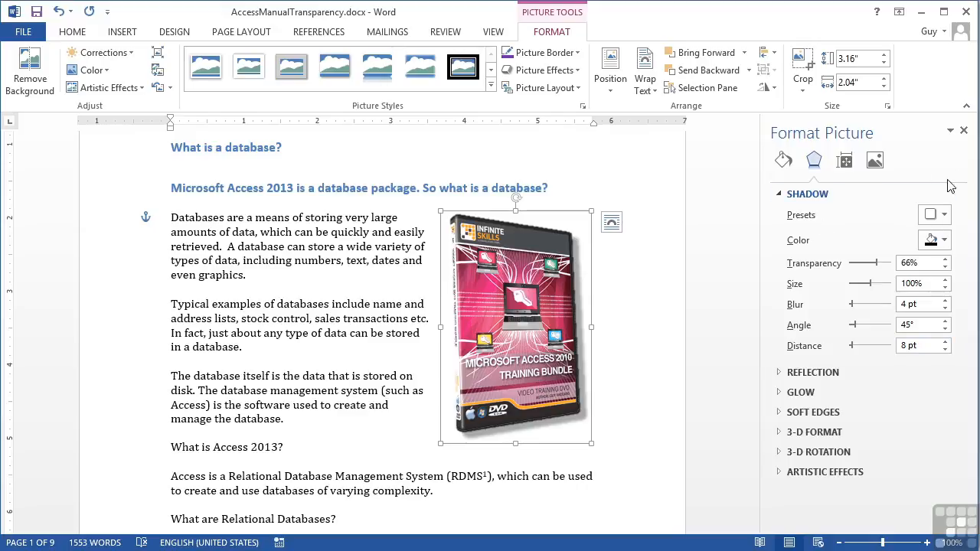
pyautogui.click(963, 130)
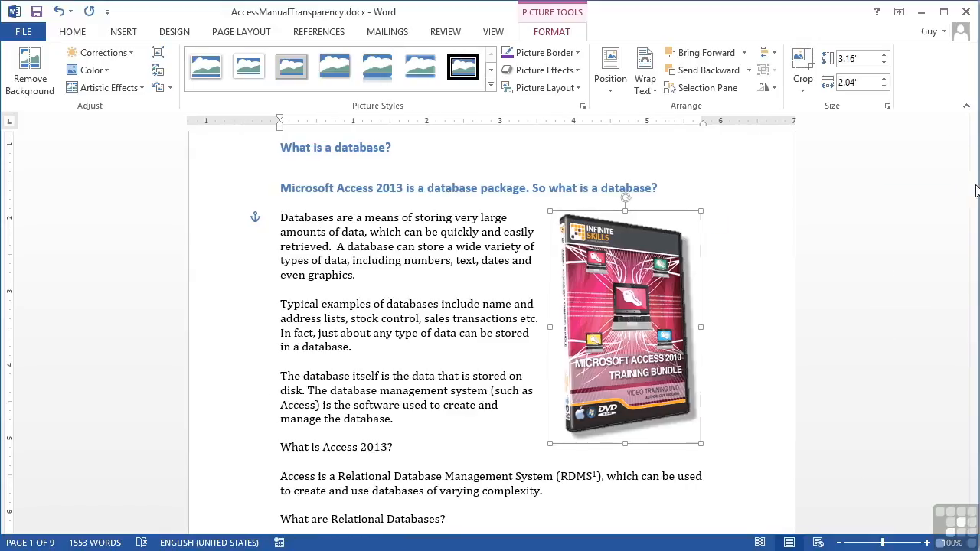
pyautogui.click(747, 309)
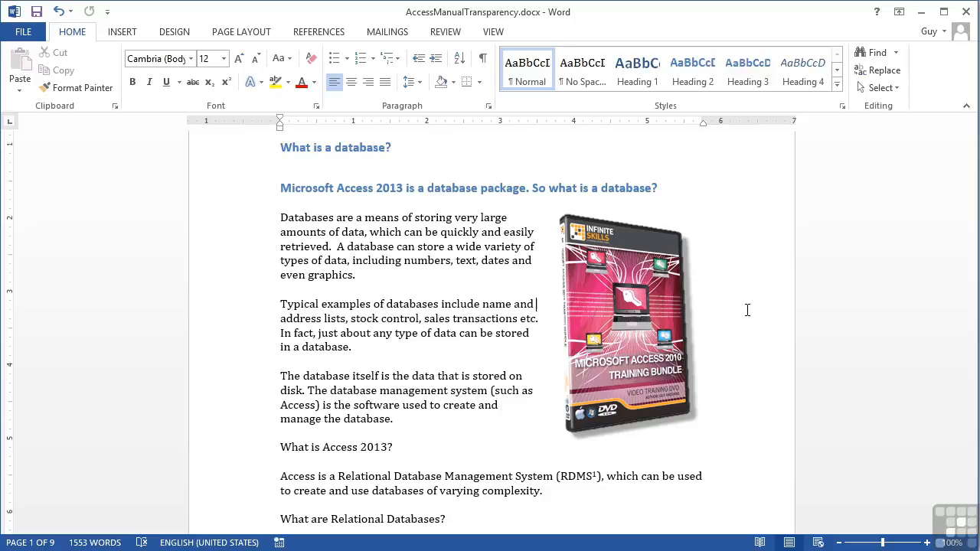
# Step: Try placing the picture in front of the text and moving it left over the paragraphs, and undo these changes
pyautogui.click(630, 316)
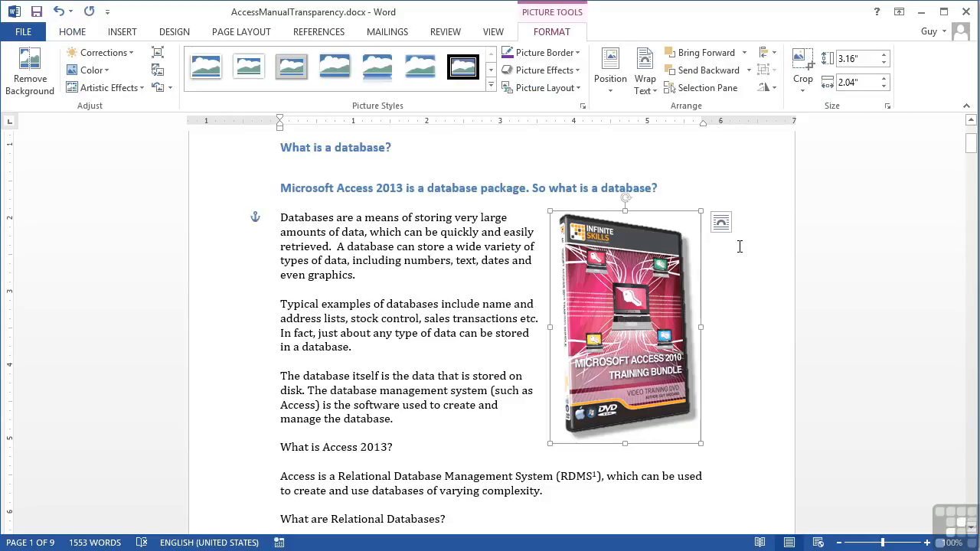
pyautogui.click(721, 222)
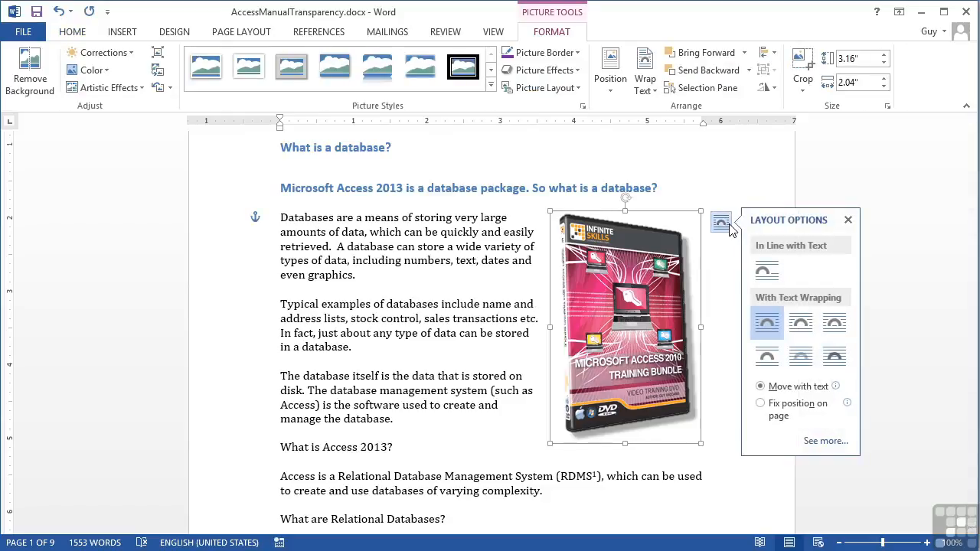
pyautogui.click(804, 353)
pyautogui.moveTo(570, 350); pyautogui.dragTo(433, 351)
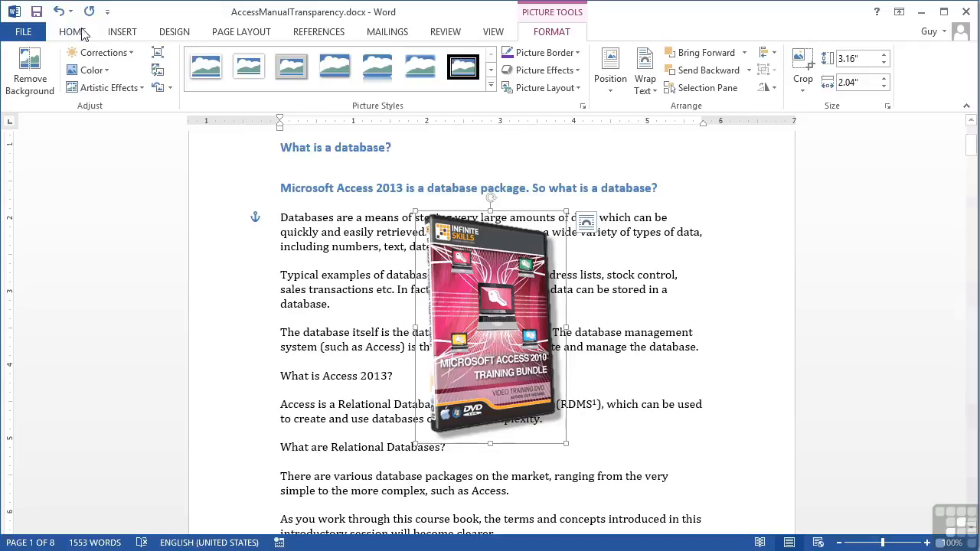
pyautogui.click(60, 12)
pyautogui.click(60, 13)
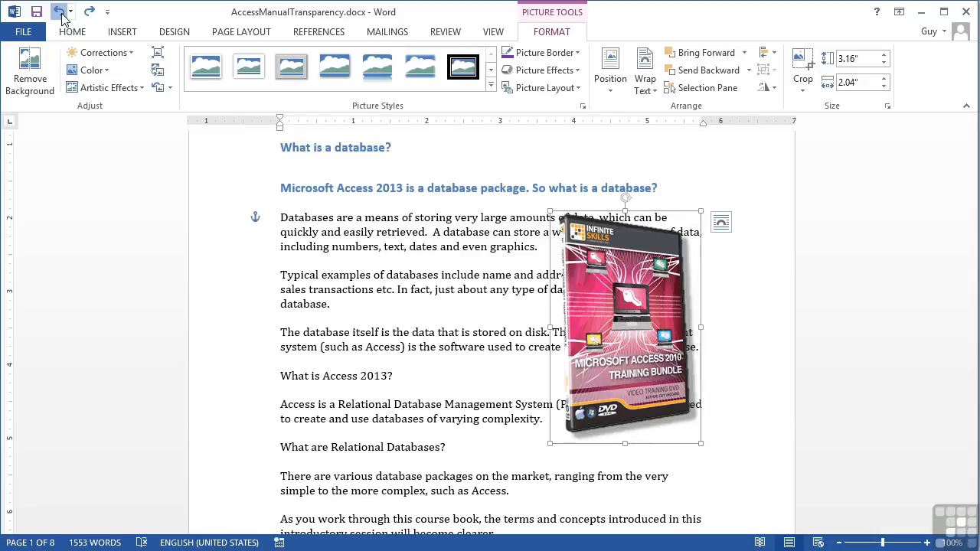